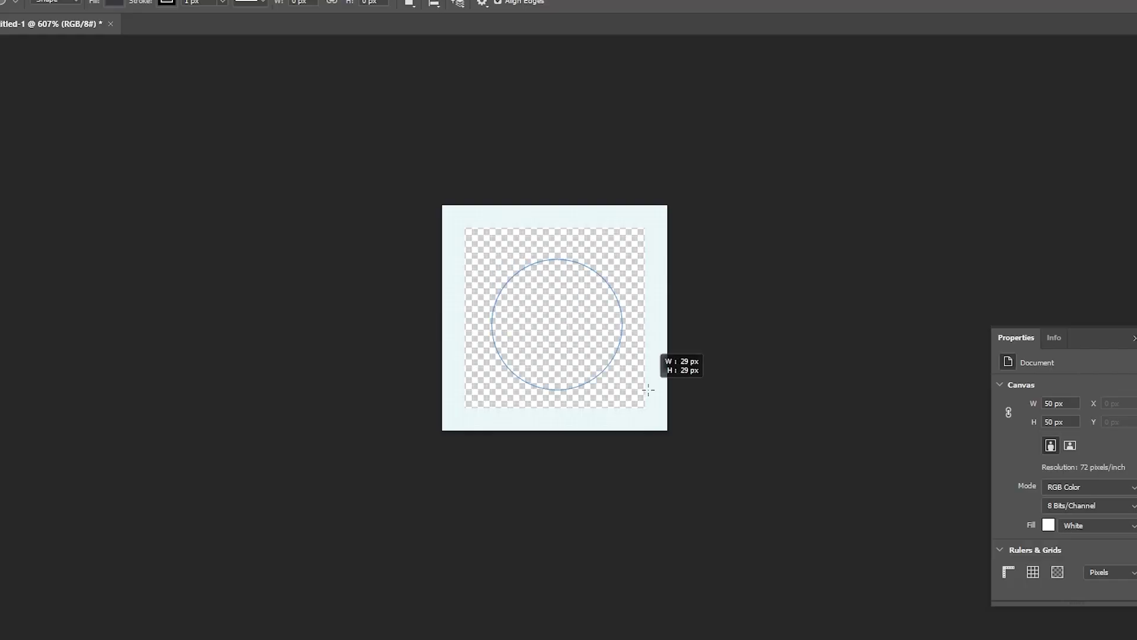
# - Draw a 31 px circle, nudge it into place, and save it as the FoodPellet PNG
pyautogui.keyDown('shift'); pyautogui.moveTo(648, 389); pyautogui.dragTo(648, 398); pyautogui.keyUp('shift')
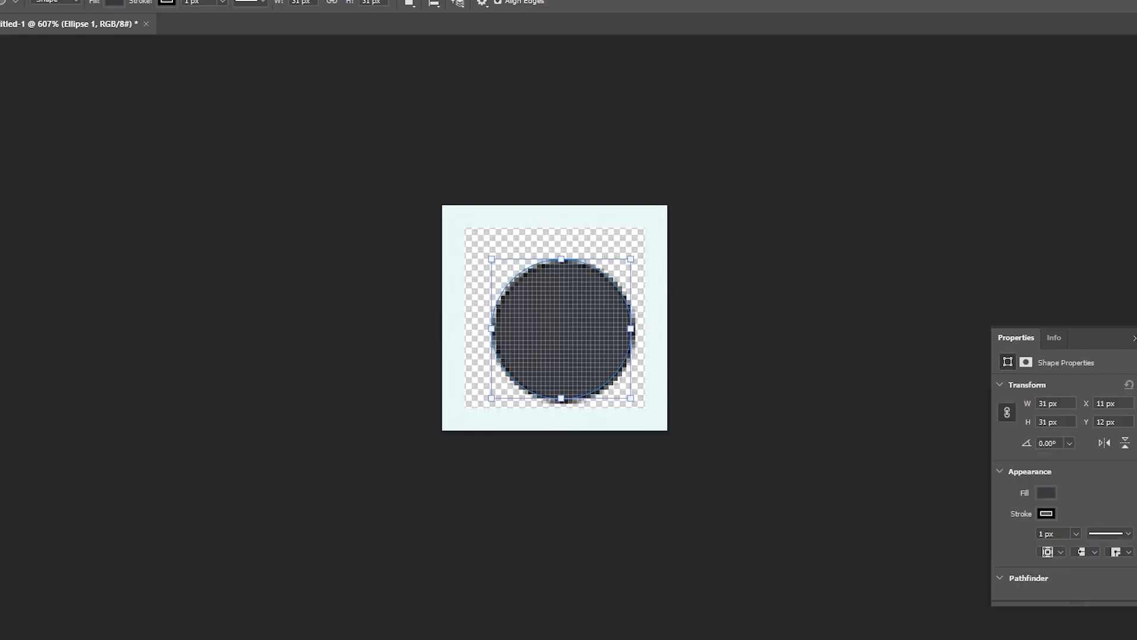
pyautogui.press('v')
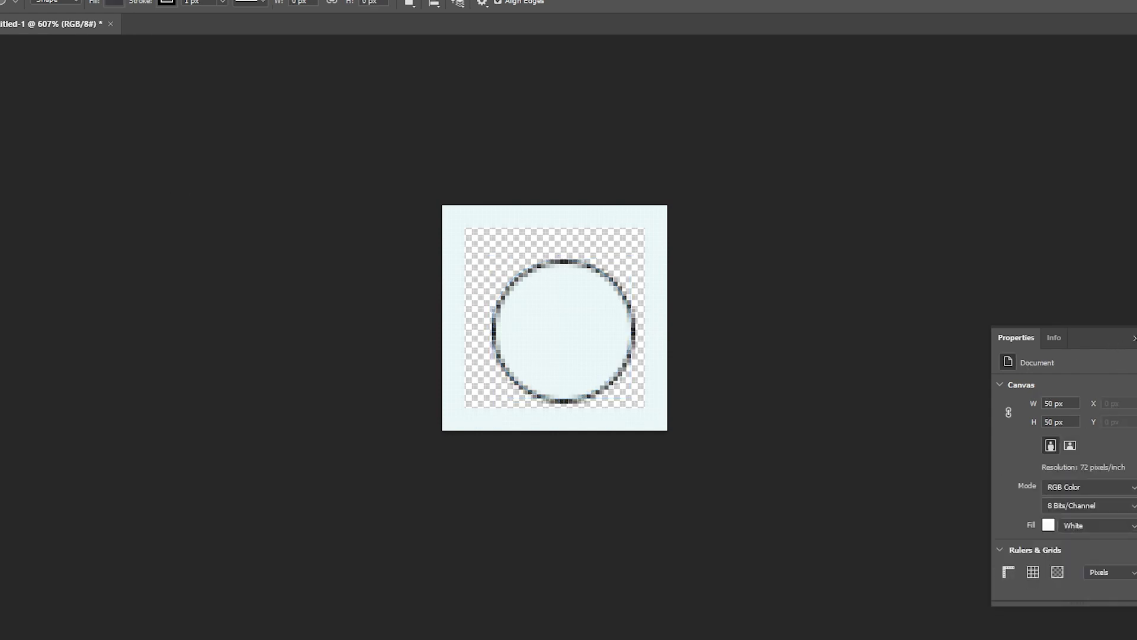
pyautogui.moveTo(554, 330); pyautogui.dragTo(550, 323)
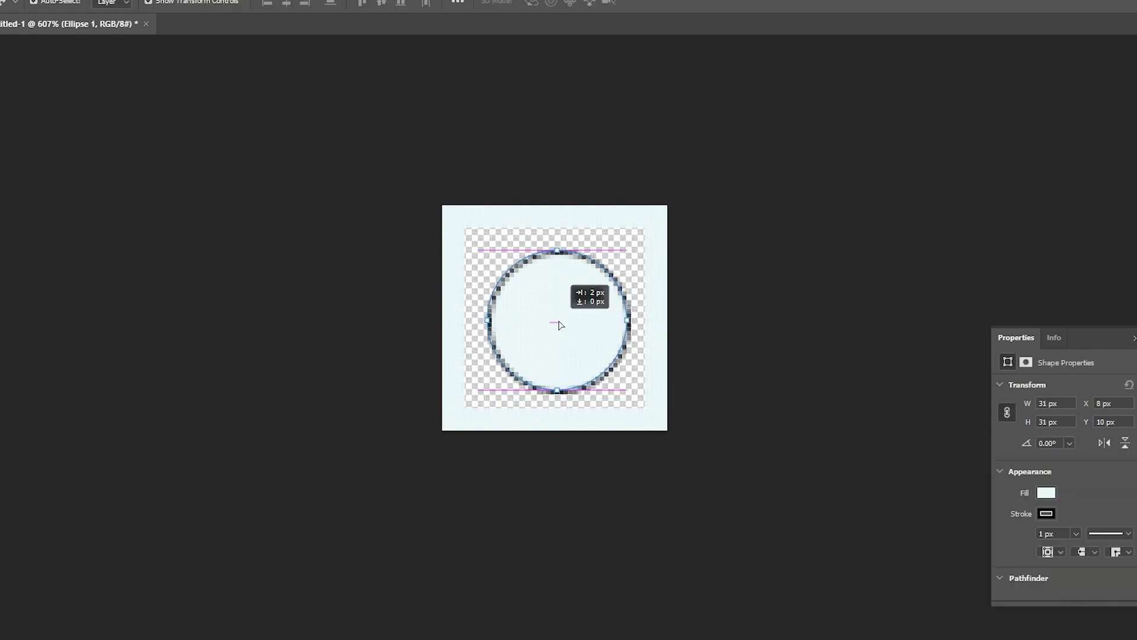
pyautogui.scroll(1, 269, 79)
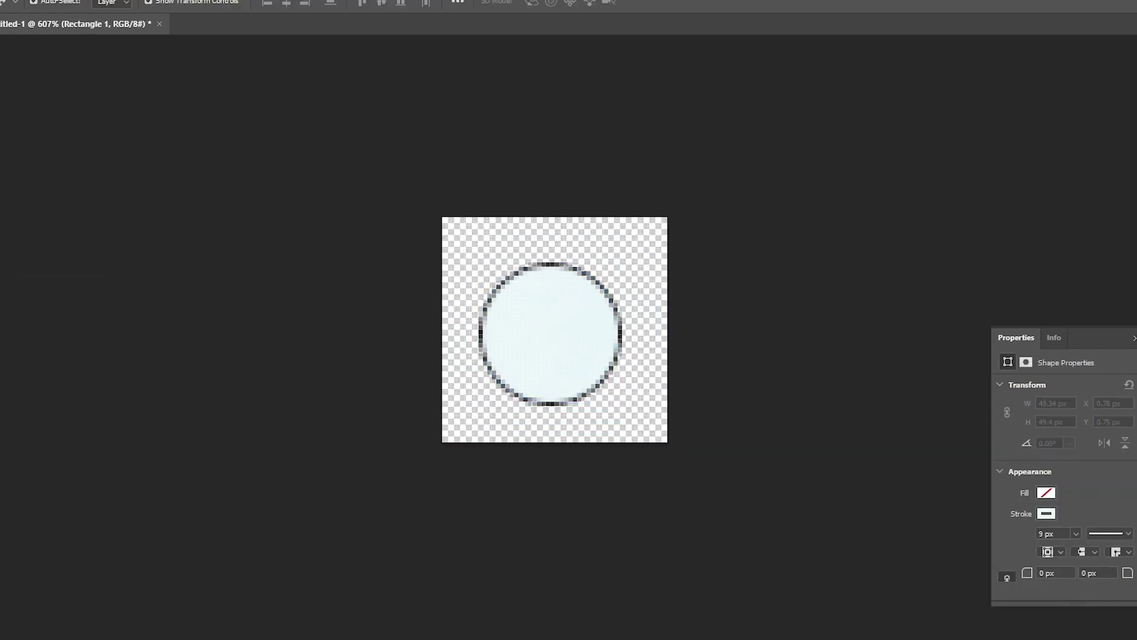
pyautogui.hotkey('ctrl', 'shift', 's')
pyautogui.write('FoodPe')
pyautogui.press('Return')
# - Fill a layer white and save it as the SnakeHeadBlock PNG
pyautogui.click(551, 349)
pyautogui.hotkey('alt', 'f')
pyautogui.write('a')
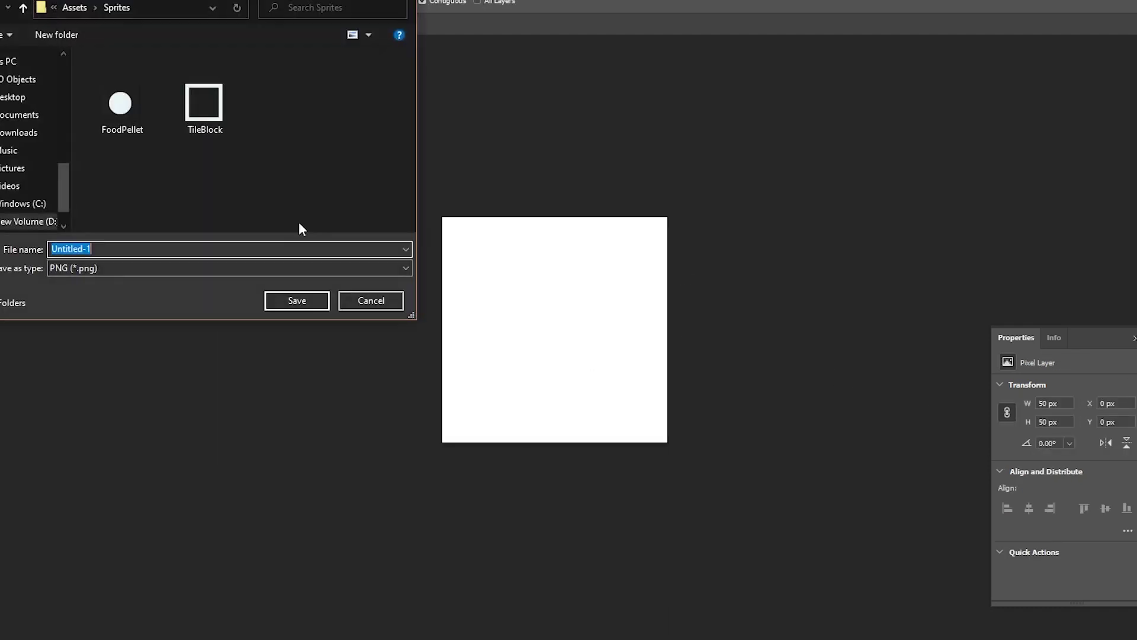
pyautogui.write('SnakeBlo')
pyautogui.press('Return')
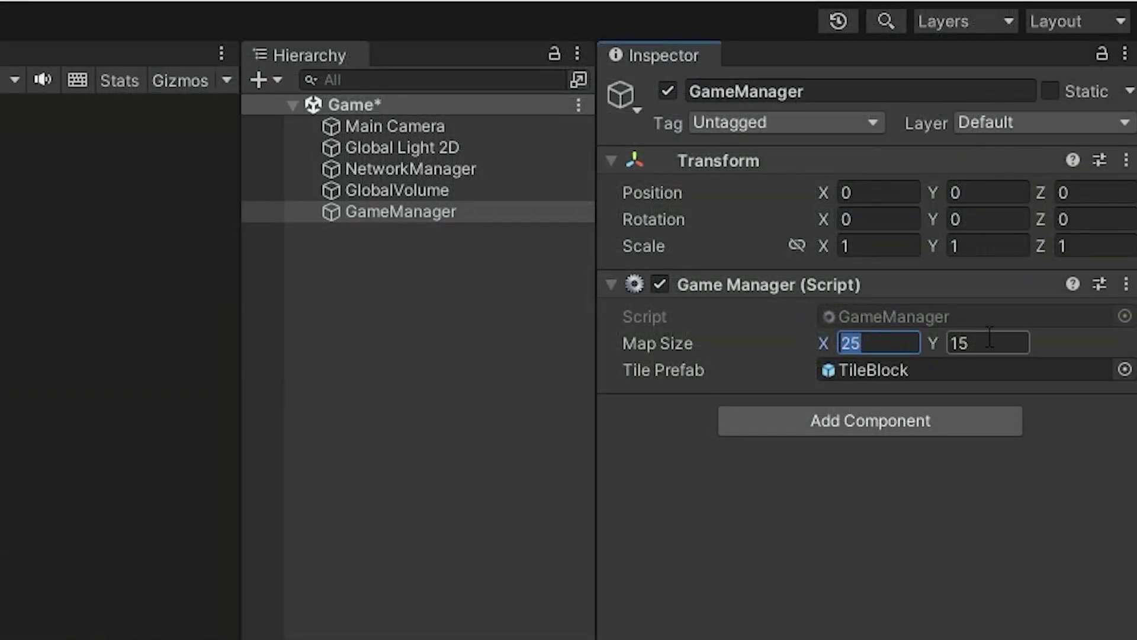
# - Enter Play mode to test the 25 × 15 map in the host and client editors
pyautogui.hotkey('ctrl', 'p')
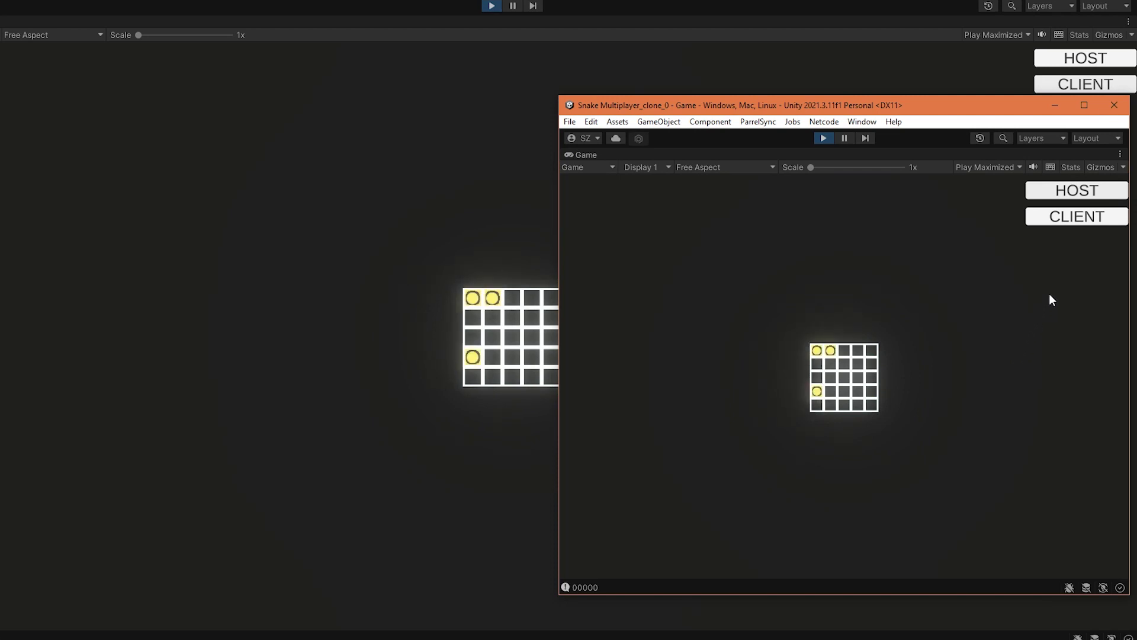
# - Reposition the clone editor window and steer the snake left to test movement
pyautogui.moveTo(917, 108); pyautogui.dragTo(992, 107)
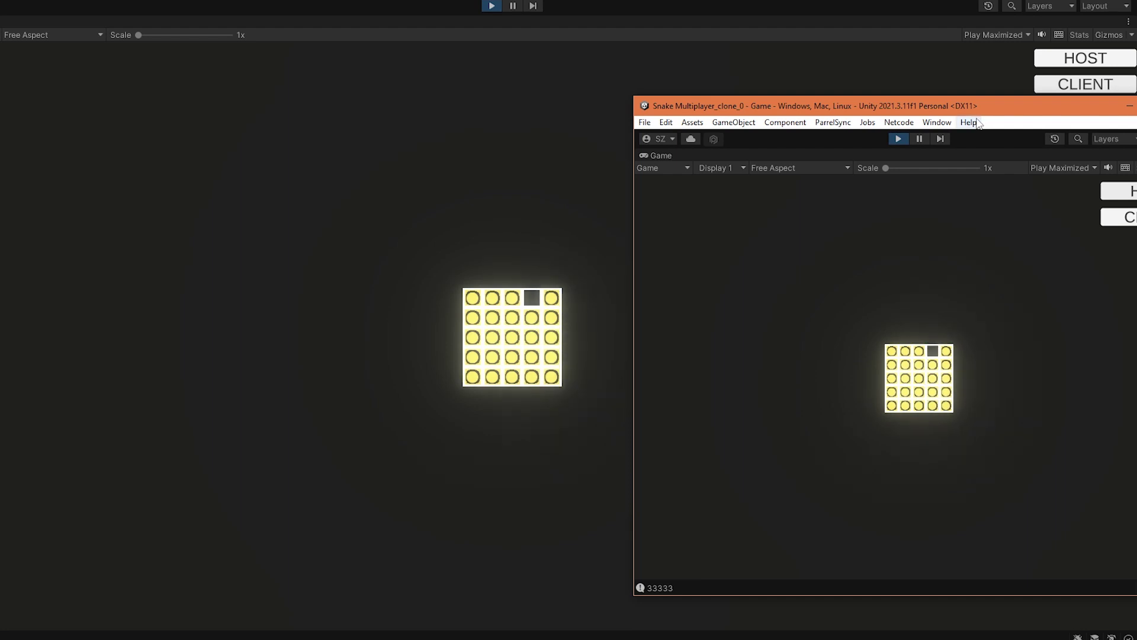
pyautogui.moveTo(978, 123); pyautogui.dragTo(903, 153)
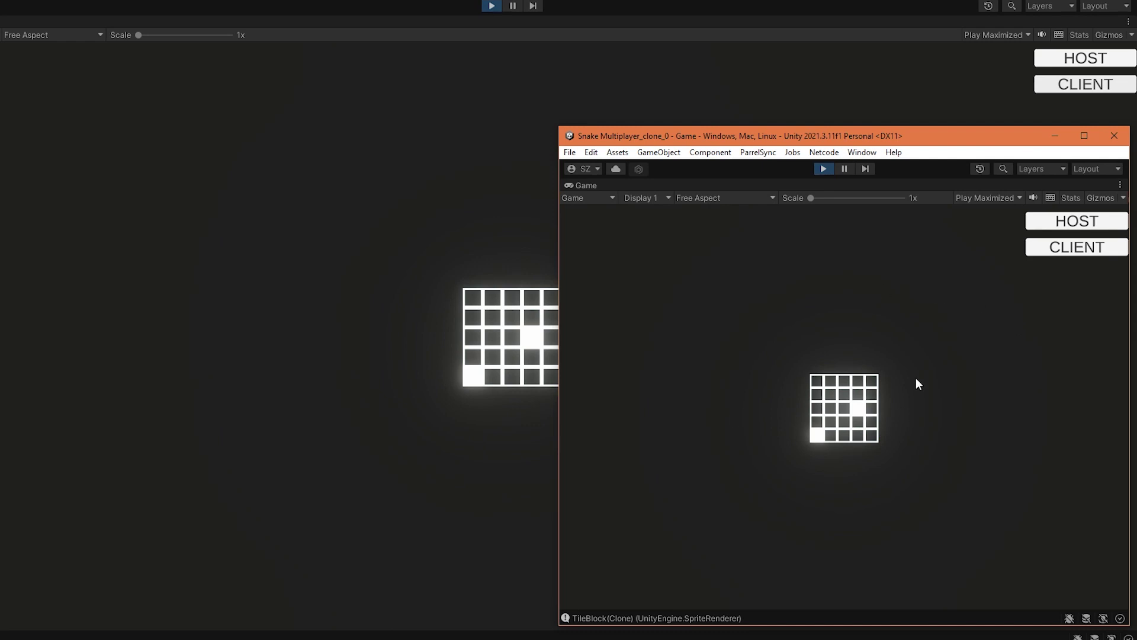
pyautogui.moveTo(746, 135); pyautogui.dragTo(803, 107)
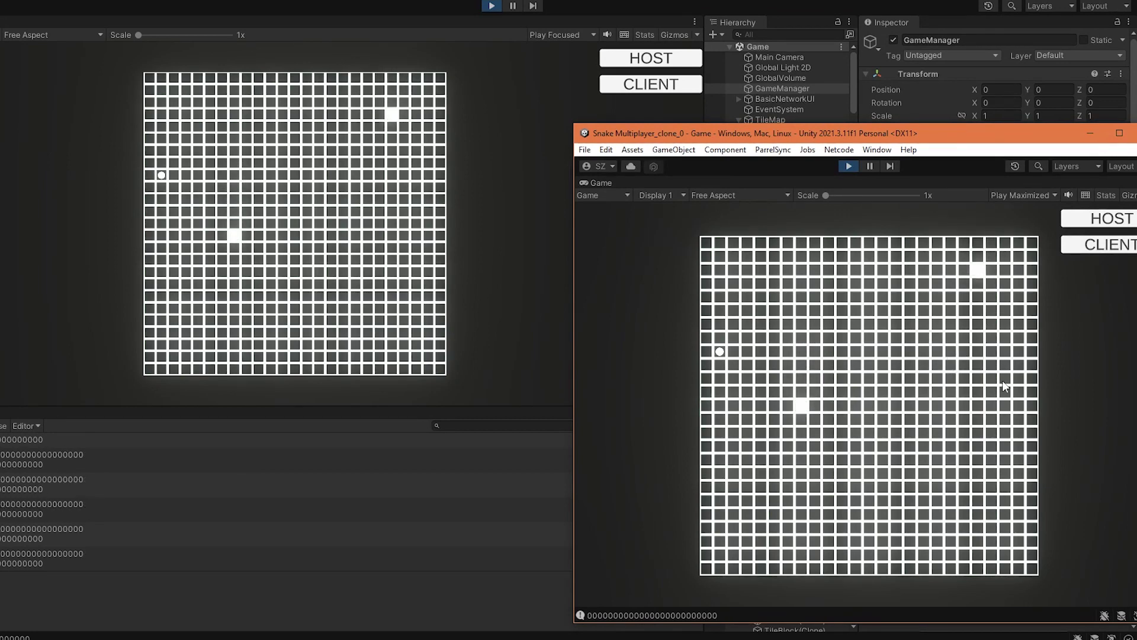
pyautogui.press('Left')
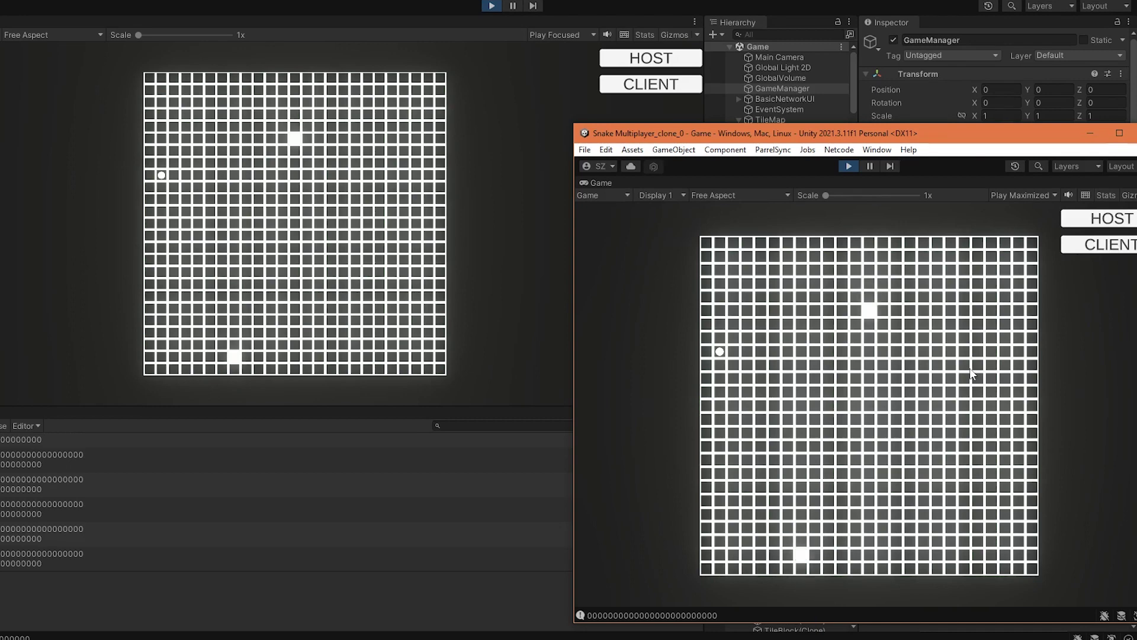
# - Stop Play and set the Main Camera background to a hex colour from the palette site
pyautogui.click(847, 166)
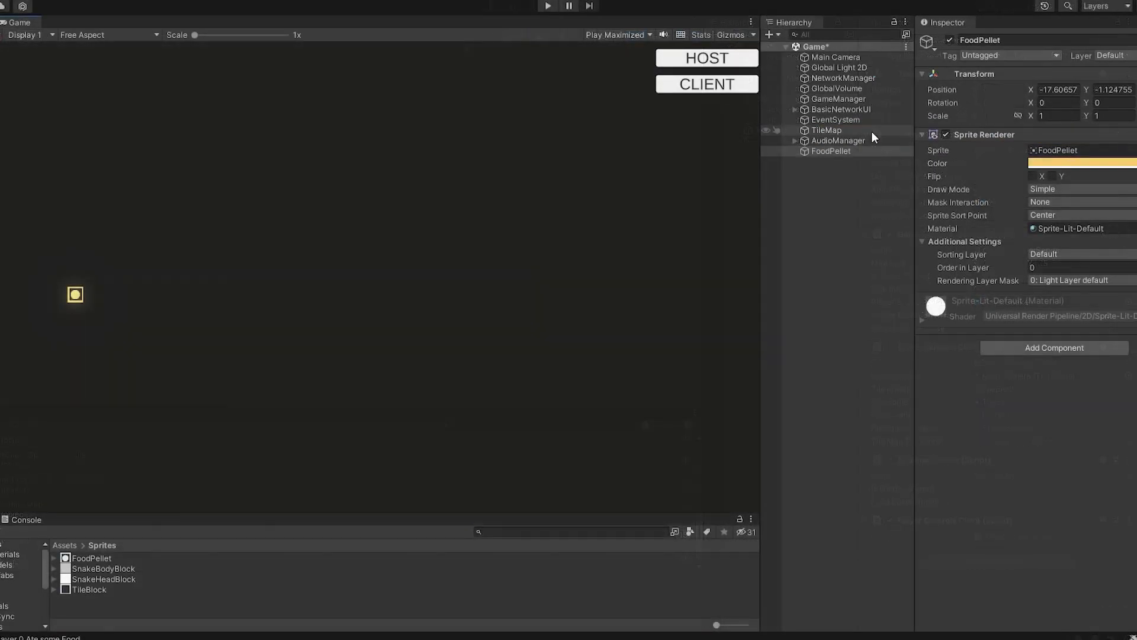
pyautogui.click(834, 57)
pyautogui.click(1075, 436)
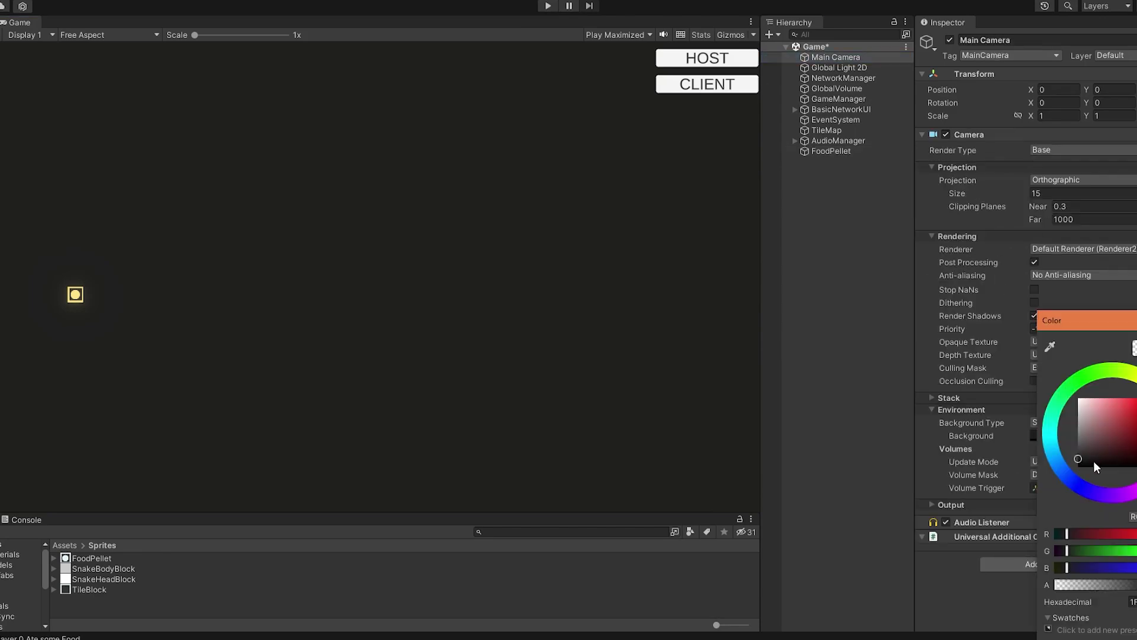
pyautogui.hotkey('ctrl', 'v')
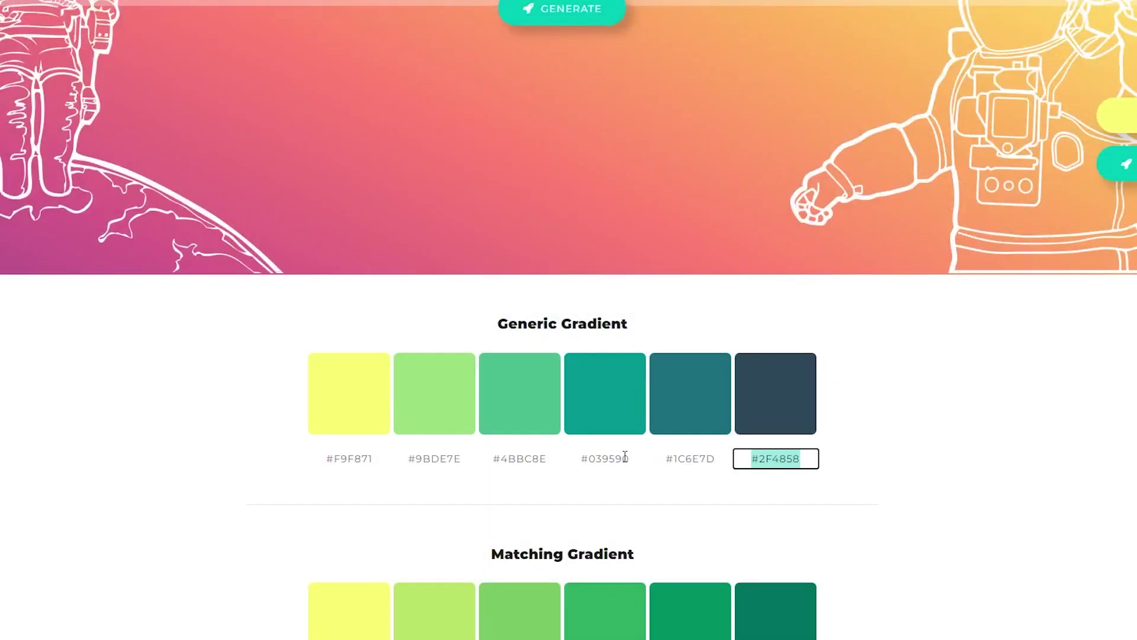
pyautogui.scroll(-10, 624, 456)
pyautogui.scroll(-8, 653, 423)
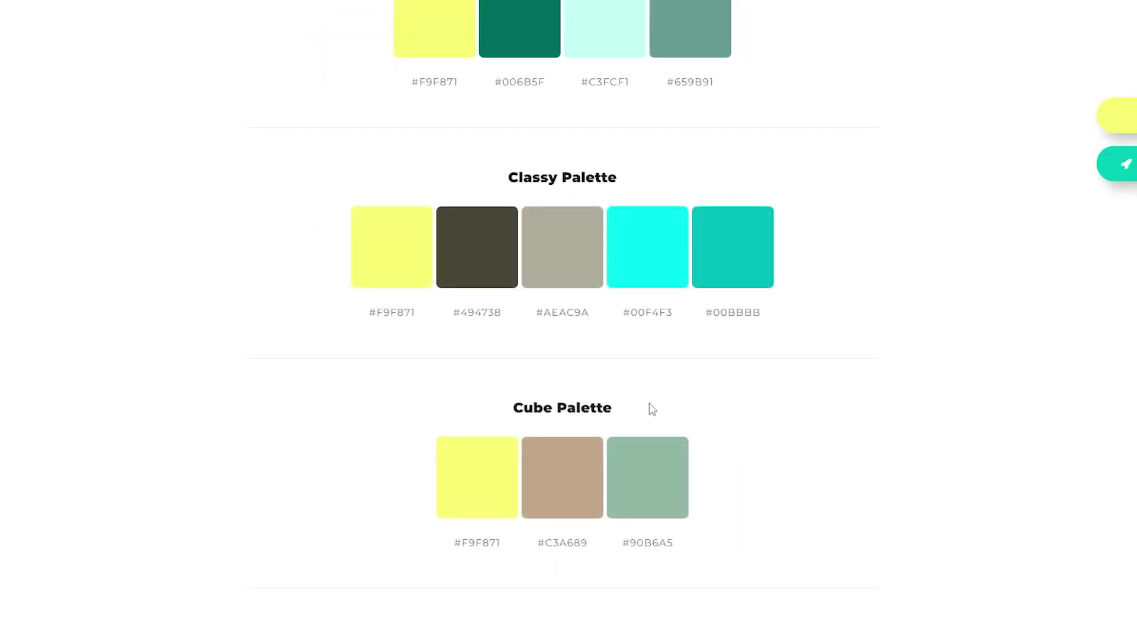
pyautogui.scroll(15, 652, 406)
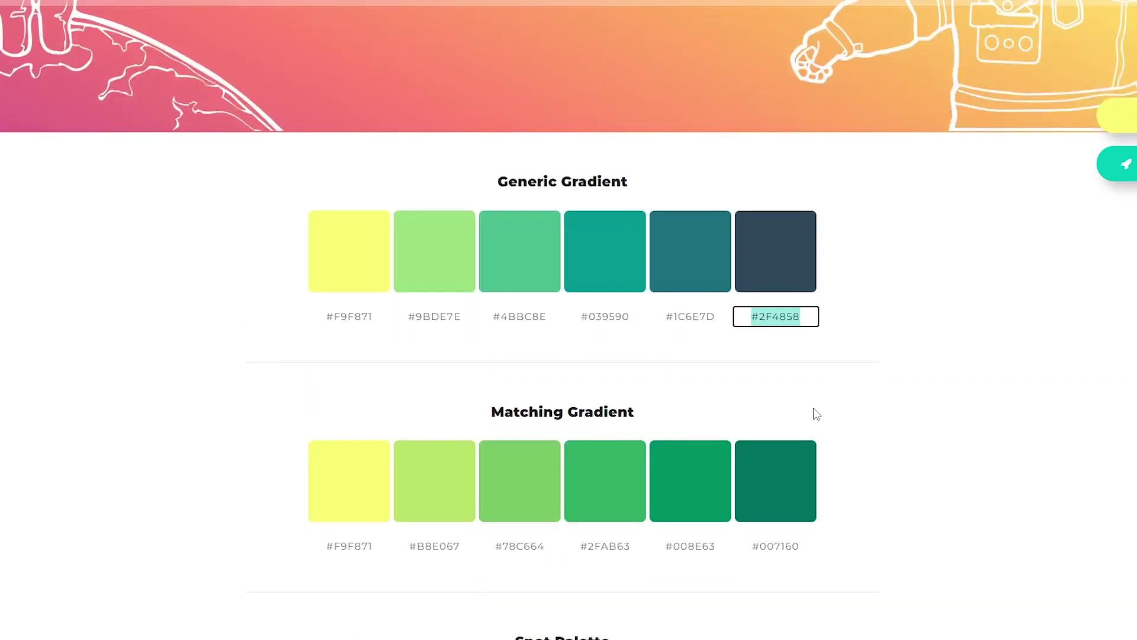
pyautogui.scroll(4, 810, 414)
pyautogui.scroll(-4, 809, 414)
pyautogui.click(337, 316)
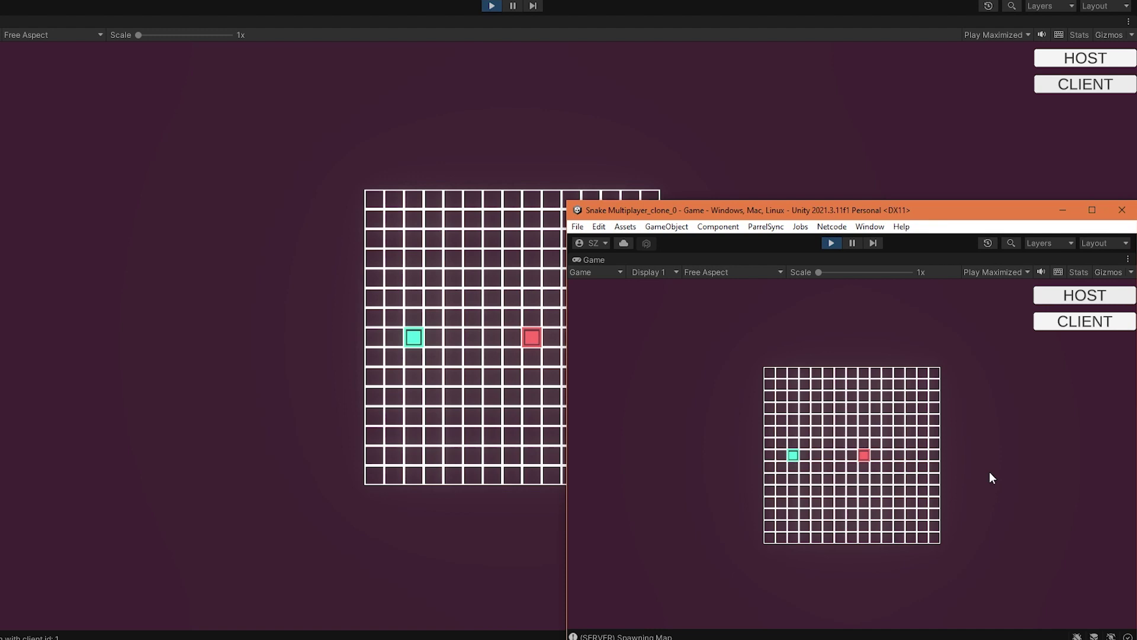
# - Guide the teal snake around the grid with the arrow keys onto the yellow food so it grows
pyautogui.press('Right')
pyautogui.press('Down')
pyautogui.press('Left')
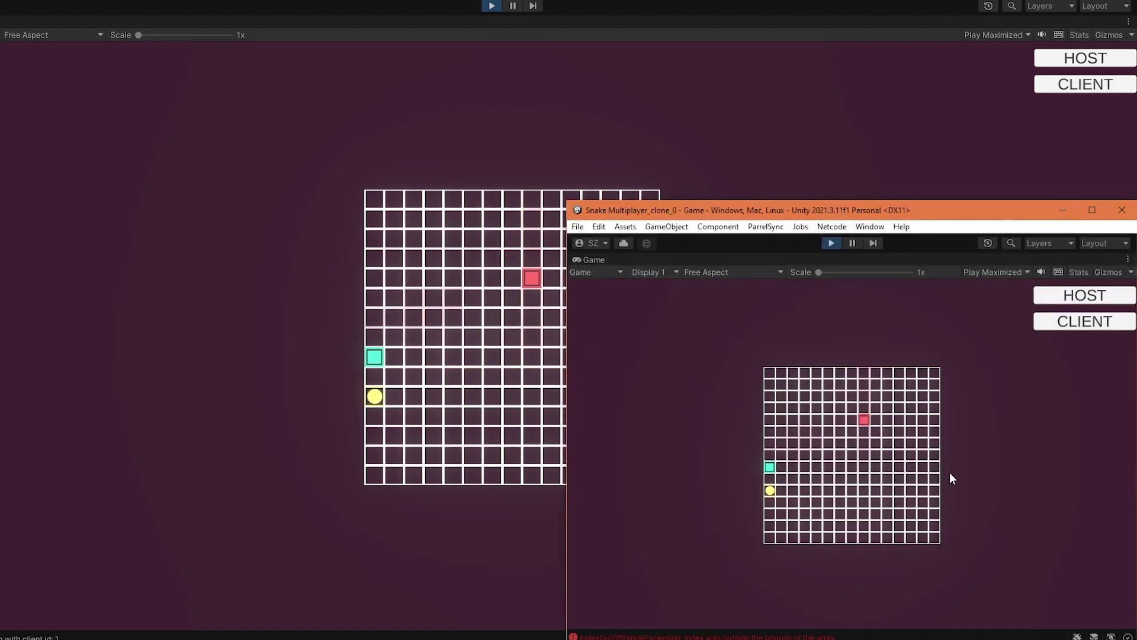
pyautogui.press('Right')
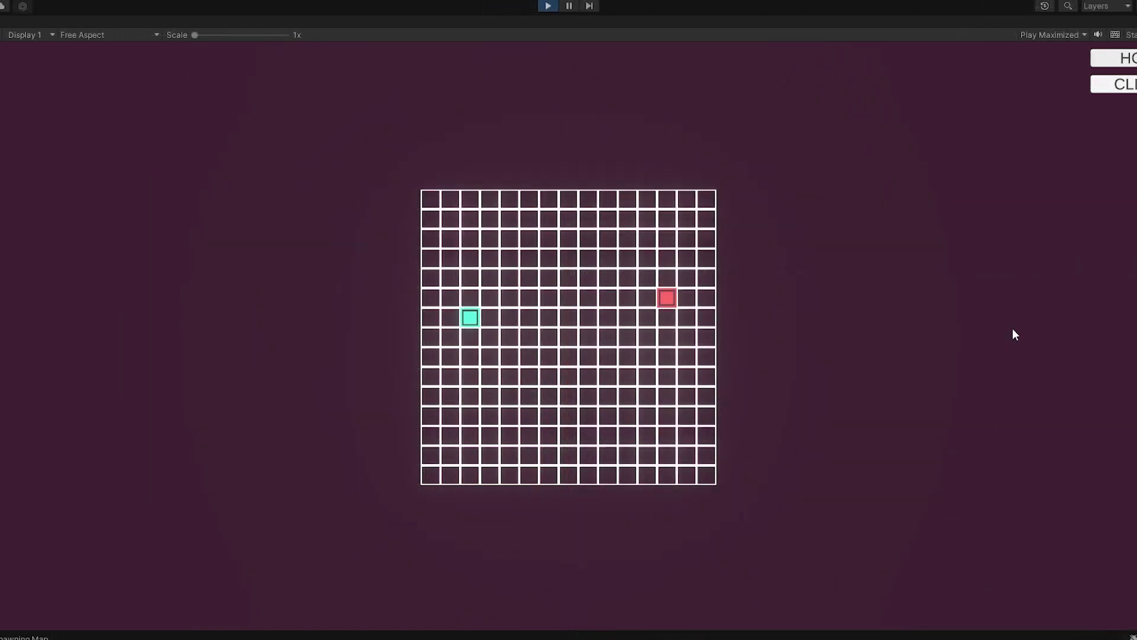
pyautogui.press('Right')
pyautogui.press('Up')
pyautogui.press('Left')
pyautogui.press('Down')
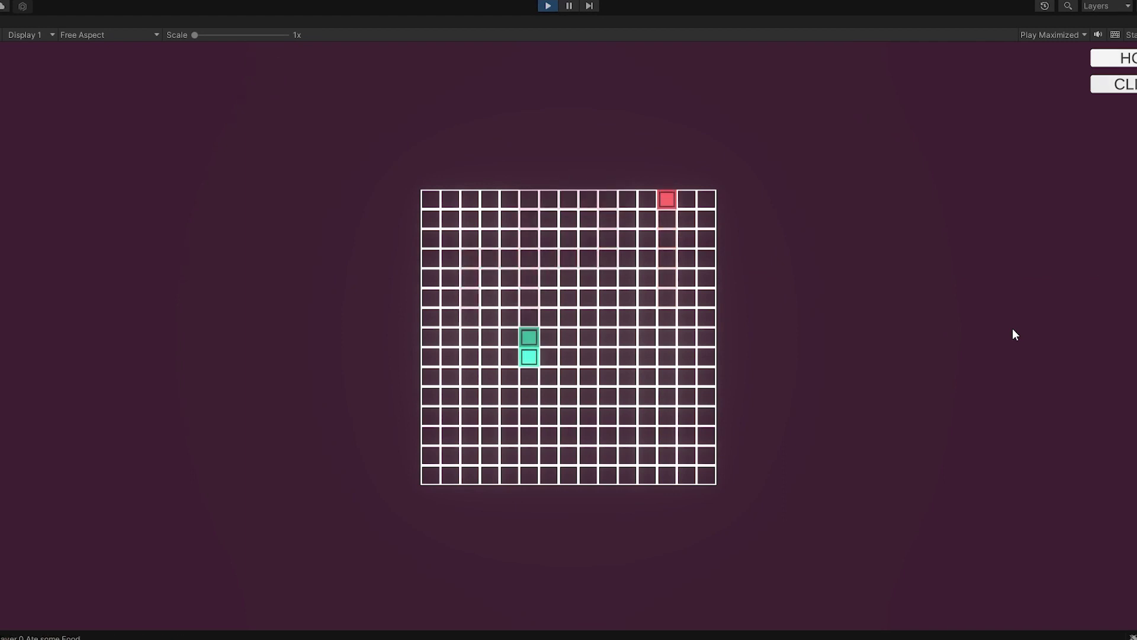
pyautogui.press('Right')
pyautogui.press('Up')
pyautogui.press('Right')
pyautogui.press('Down')
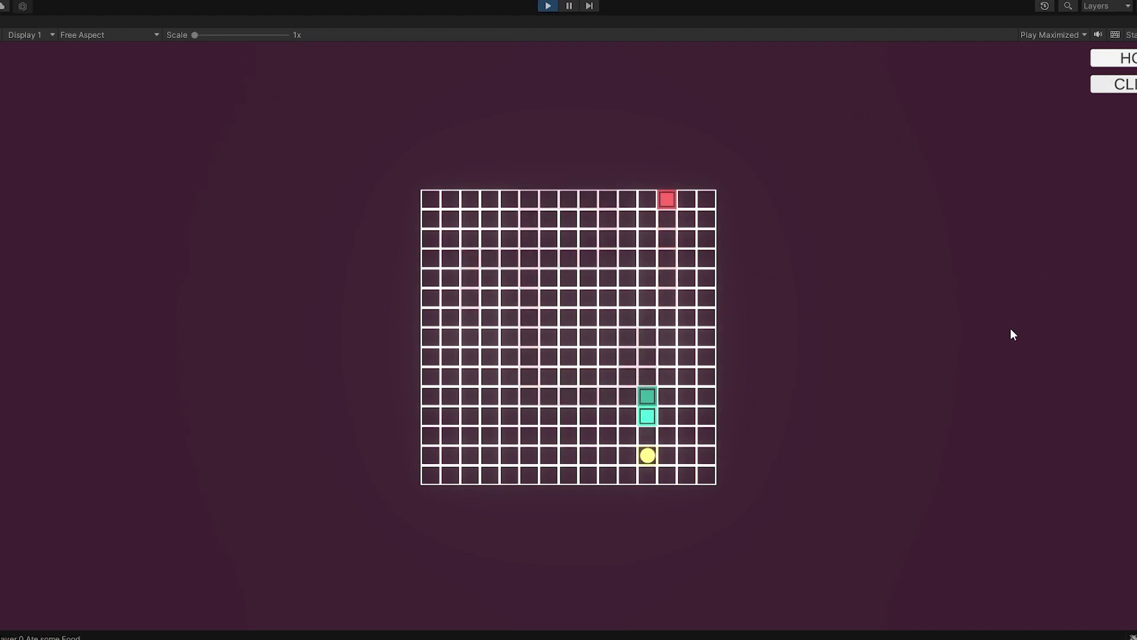
pyautogui.press('Left')
pyautogui.press('Up')
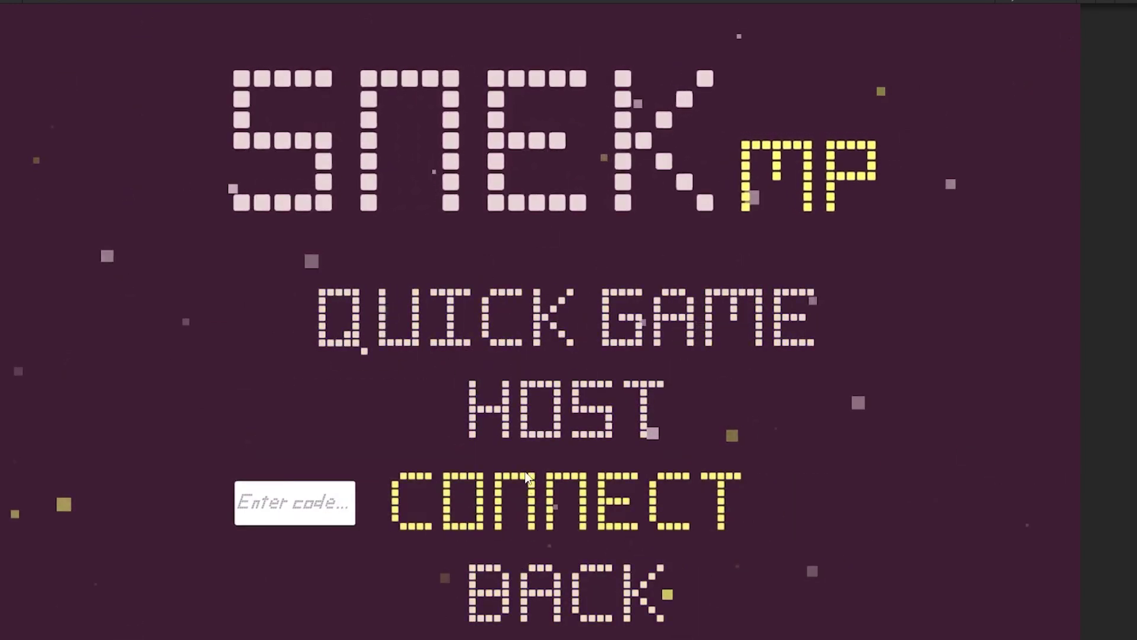
# - Launch a QUICK GAME from the SNEK mp main menu
pyautogui.click(568, 320)
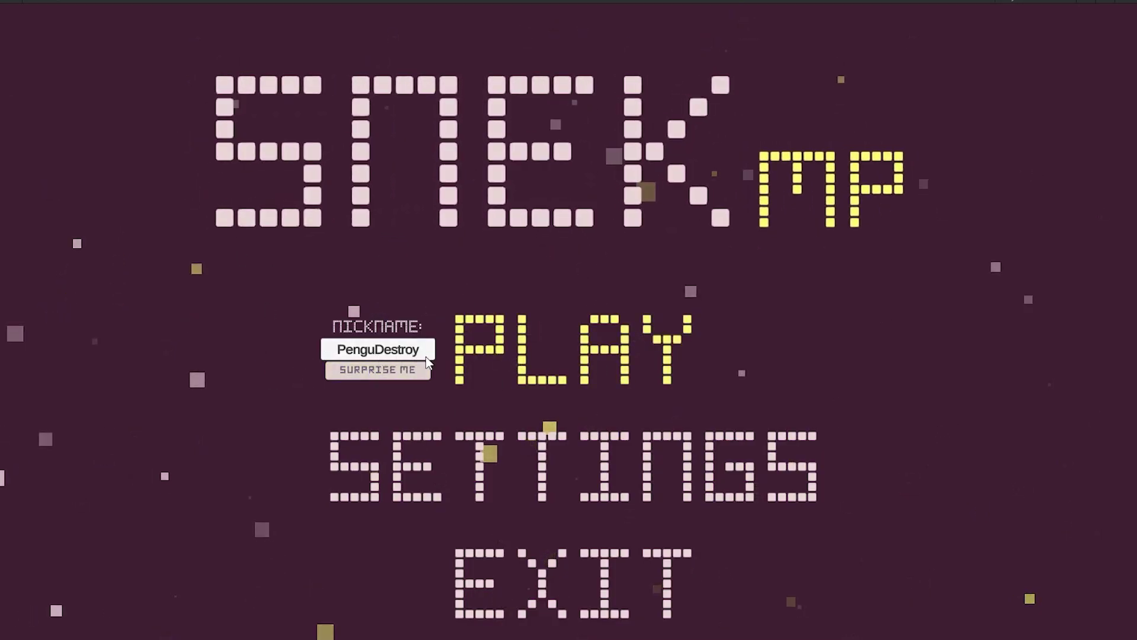
# - Replace the NICKNAME field's PenguDestroy with Gunter
pyautogui.moveTo(428, 358); pyautogui.dragTo(330, 353)
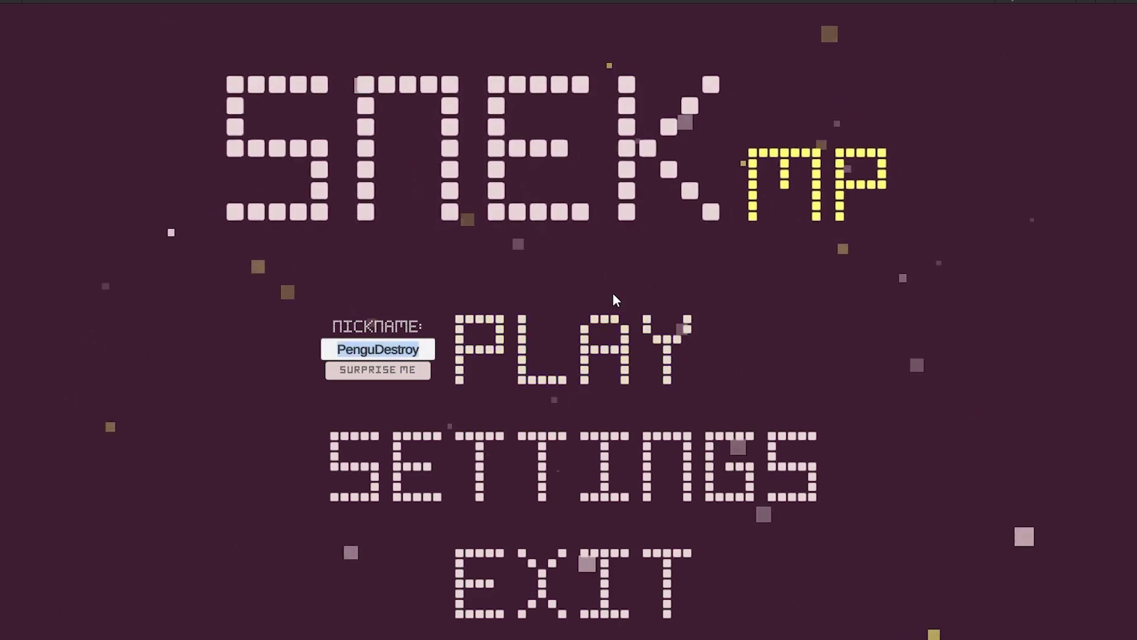
pyautogui.press('BackSpace')
pyautogui.write('Gunter')
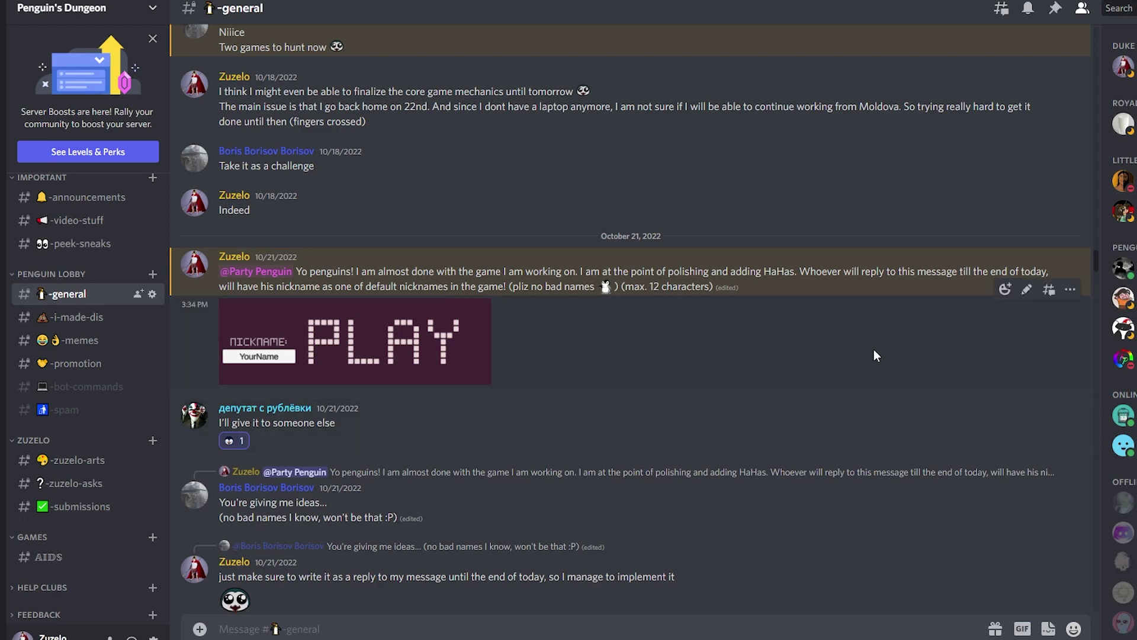
# - Scroll through the general and games channel chats, then open a member's profile card
pyautogui.scroll(-15, 433, 293)
pyautogui.scroll(-5, 425, 295)
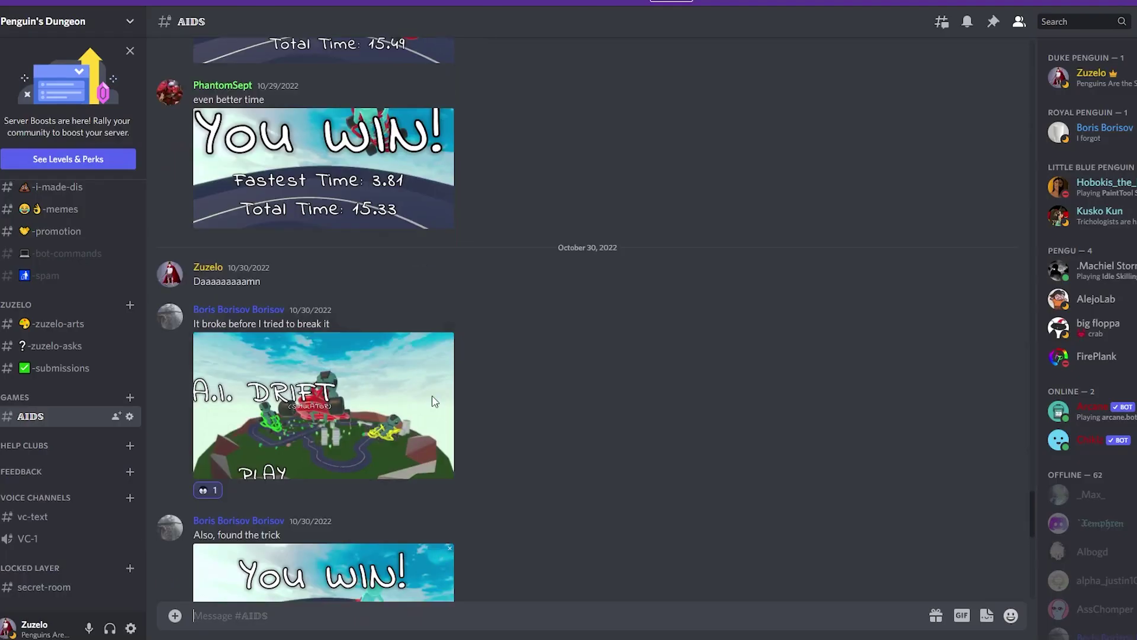
pyautogui.scroll(-10, 439, 392)
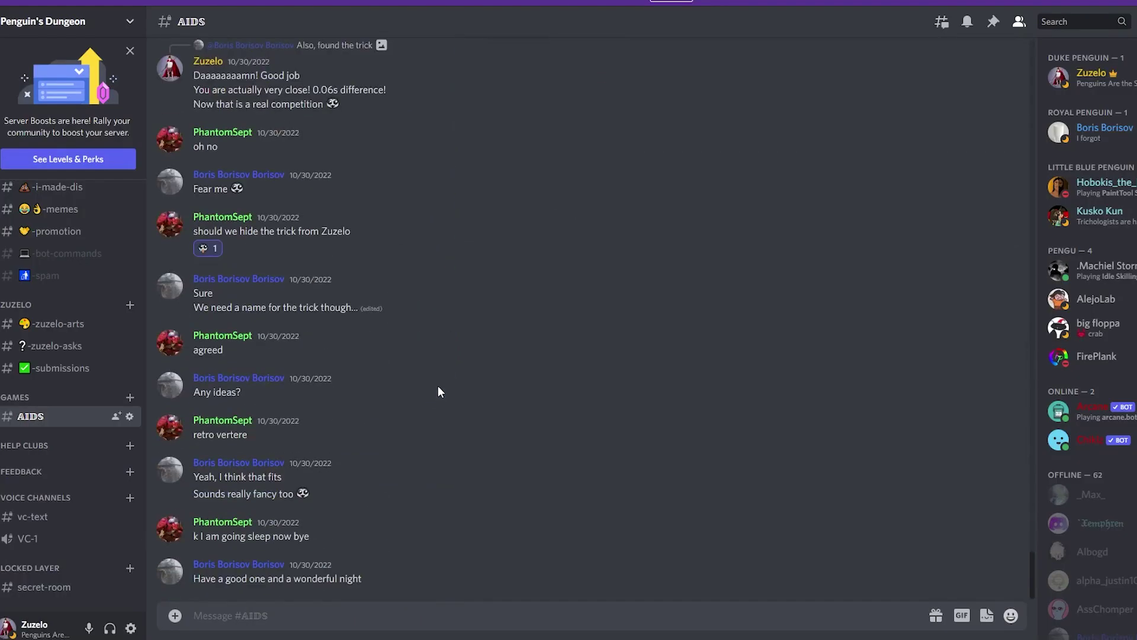
pyautogui.click(225, 527)
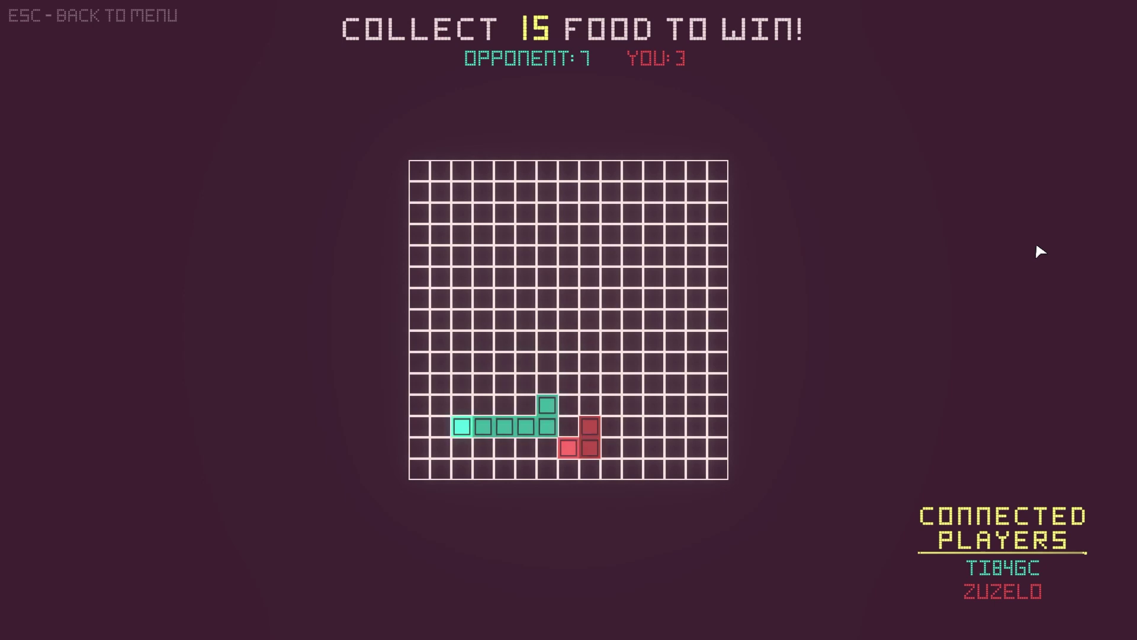
# - Turn the red snake left, up, then down until it crashes into the opponent
pyautogui.press('Left')
pyautogui.press('Up')
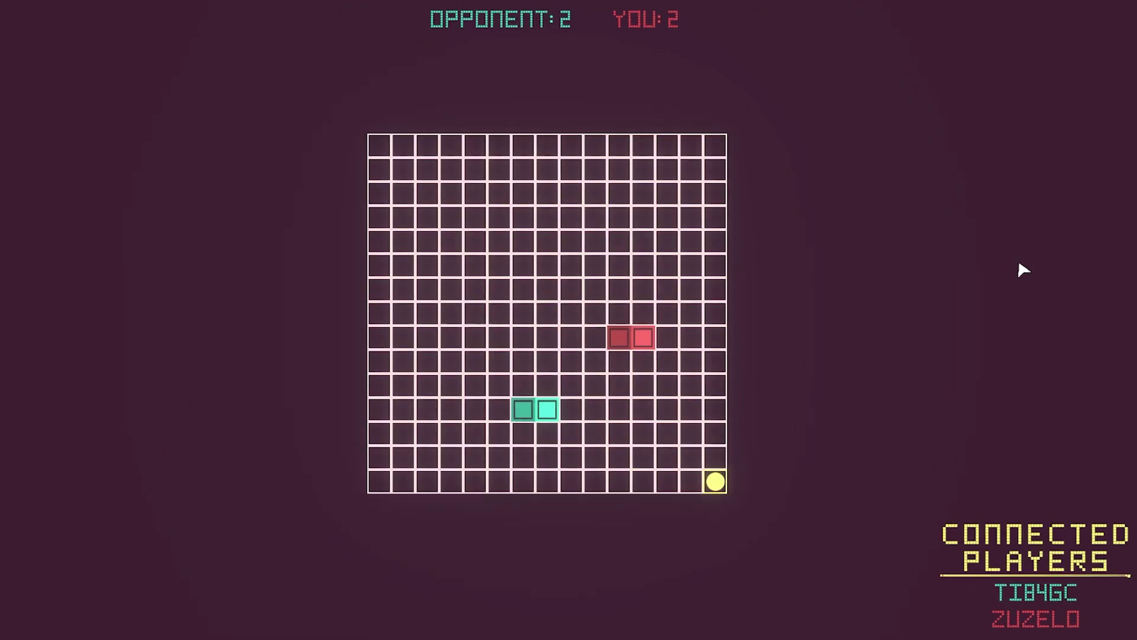
pyautogui.press('Down')
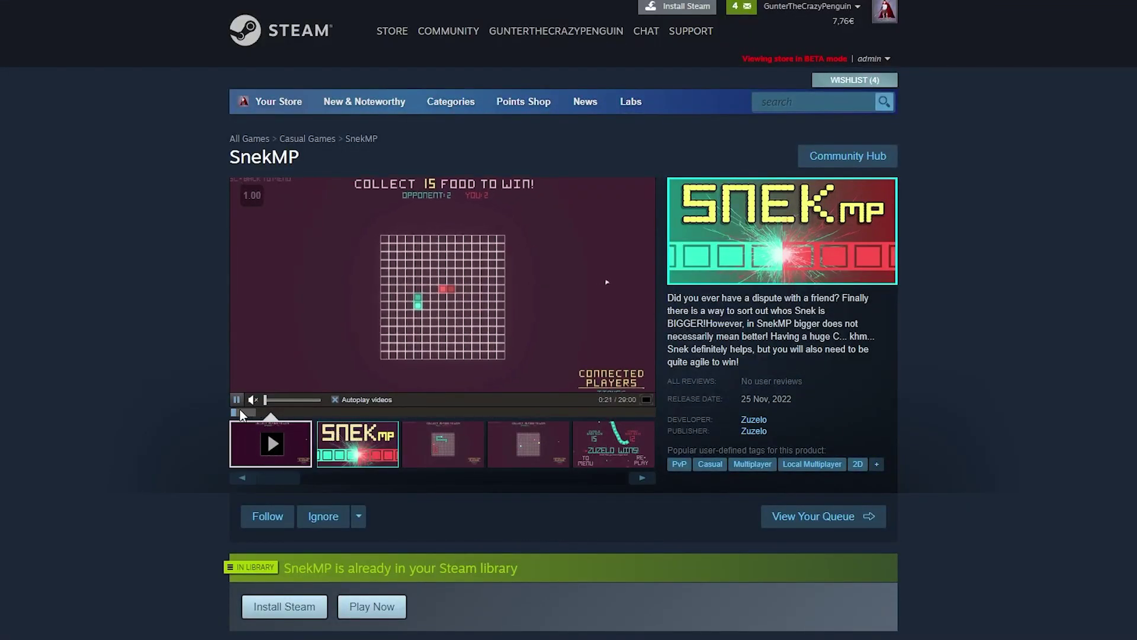
# - Scroll the SnekMP Steam page down through About This Game and the gameplay screenshots
pyautogui.moveTo(236, 410); pyautogui.dragTo(160, 416)
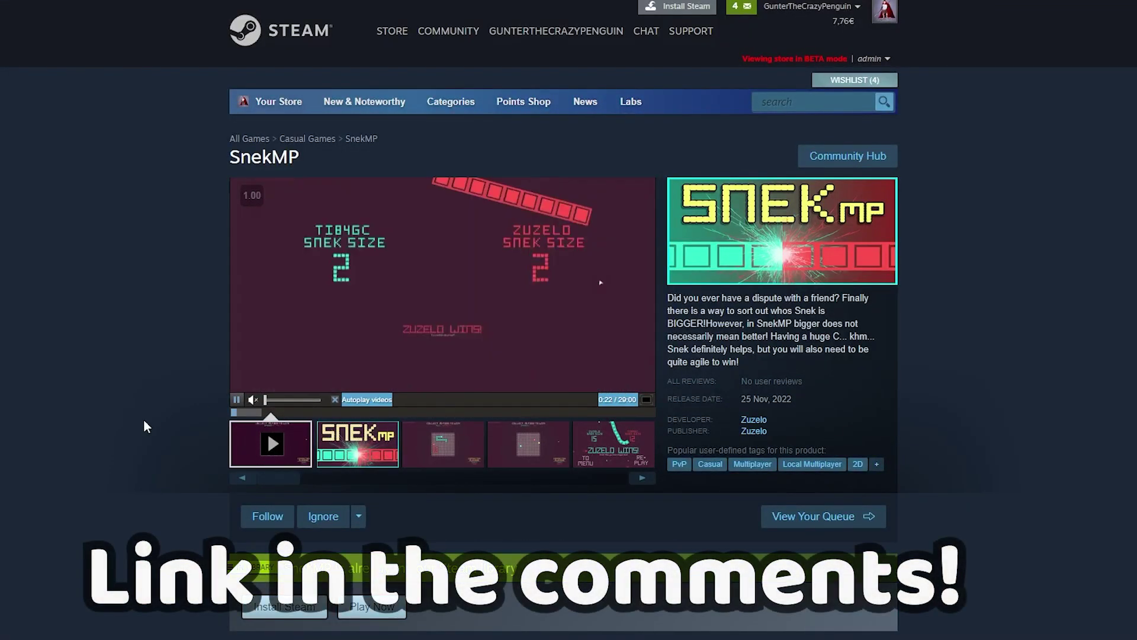
pyautogui.scroll(-3, 569, 338)
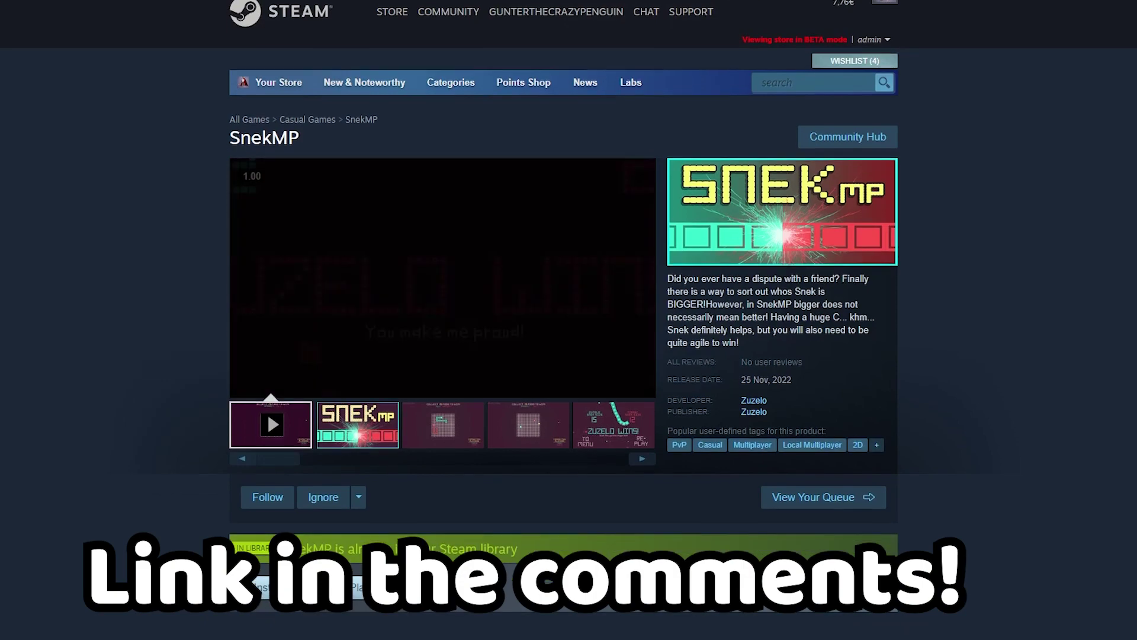
pyautogui.scroll(-4, 569, 338)
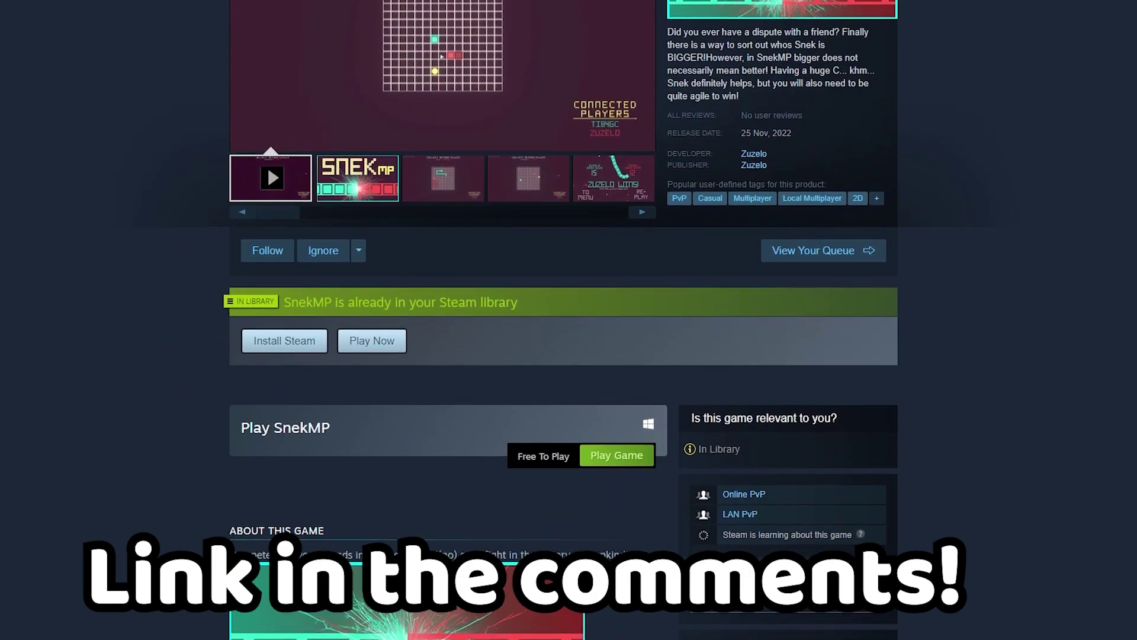
pyautogui.scroll(-3, 569, 338)
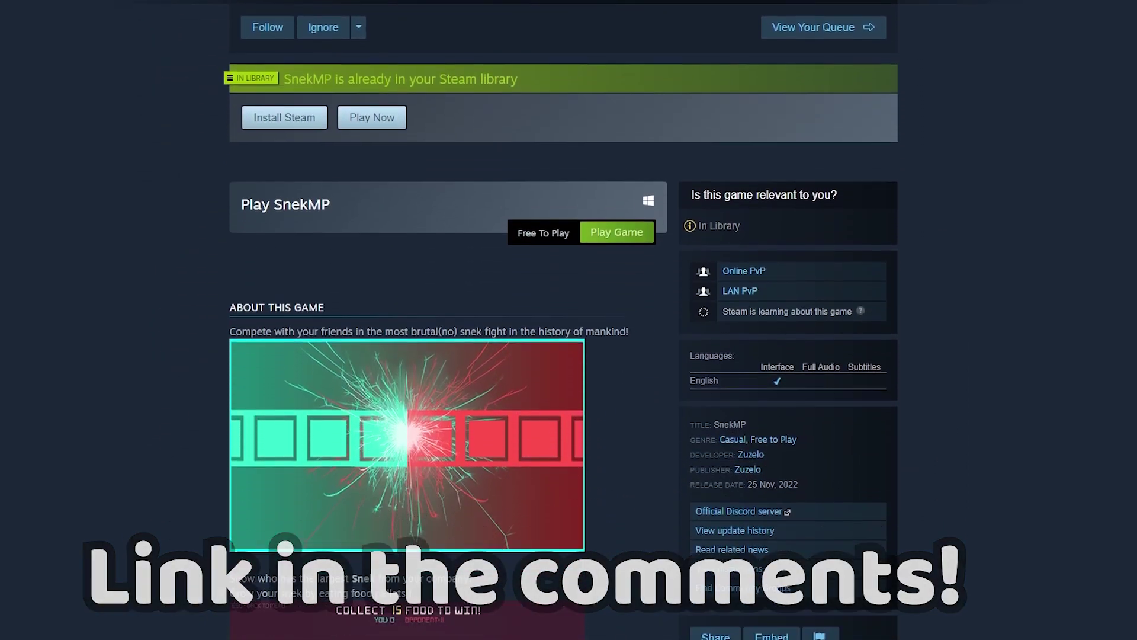
pyautogui.scroll(-3, 568, 338)
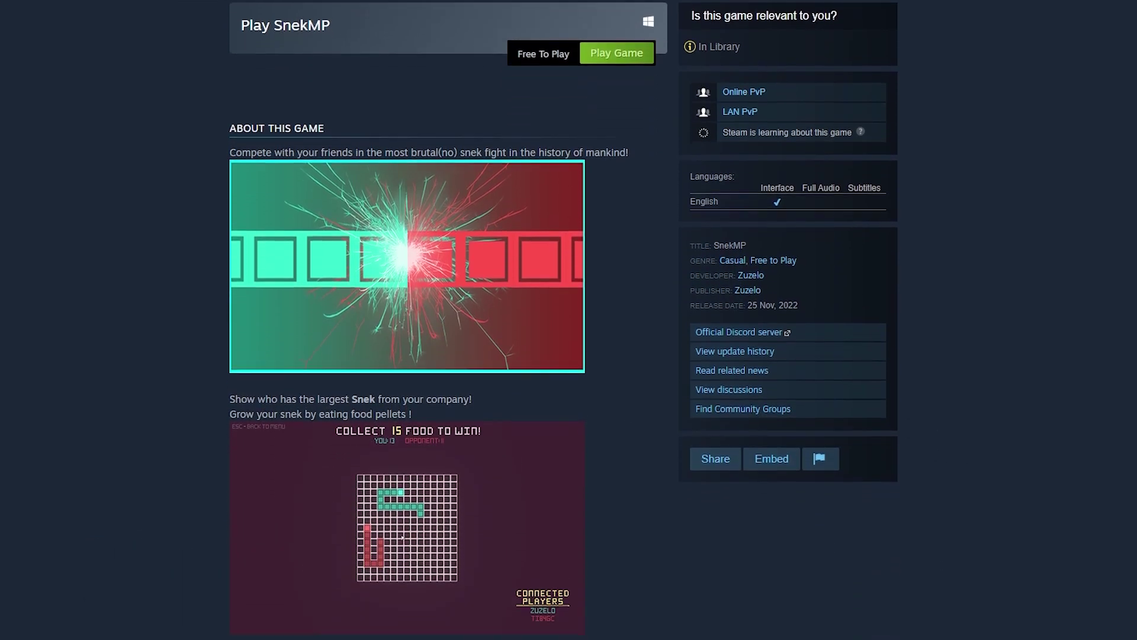
pyautogui.scroll(-1, 569, 337)
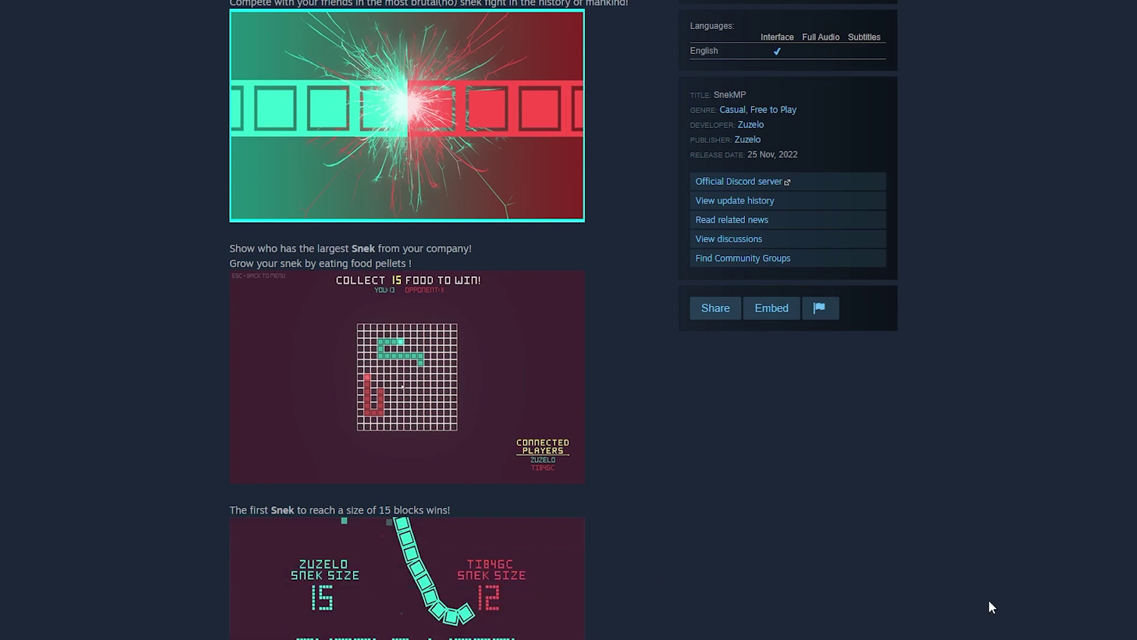
pyautogui.scroll(-4, 568, 337)
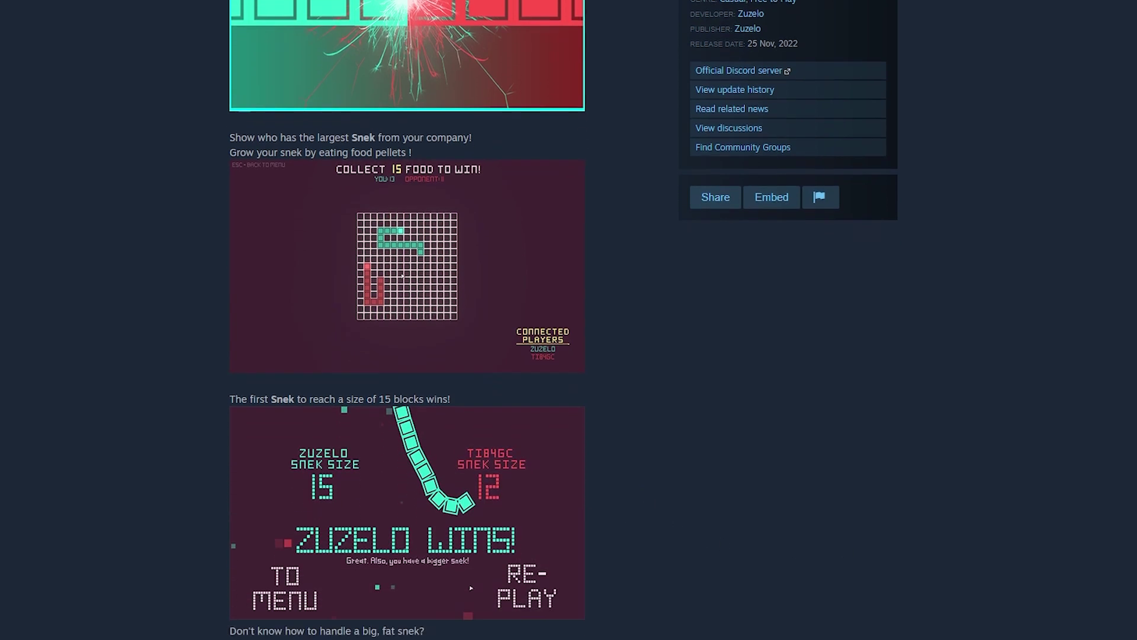
pyautogui.scroll(-3, 569, 337)
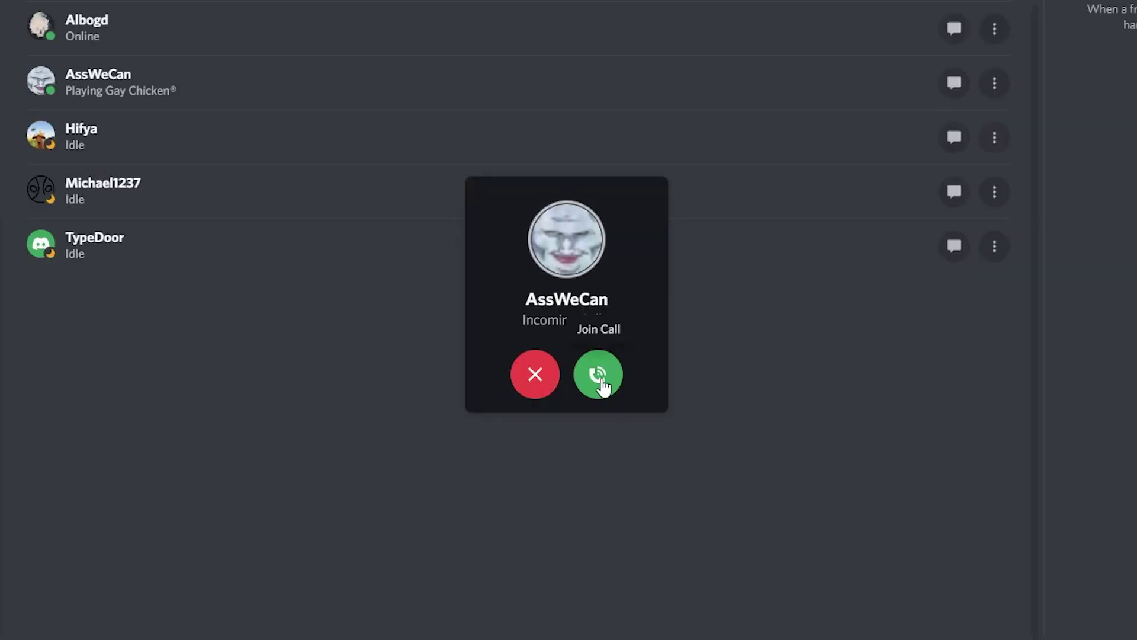
# - Accept the friend's incoming Discord voice call with Join Call
pyautogui.click(602, 384)
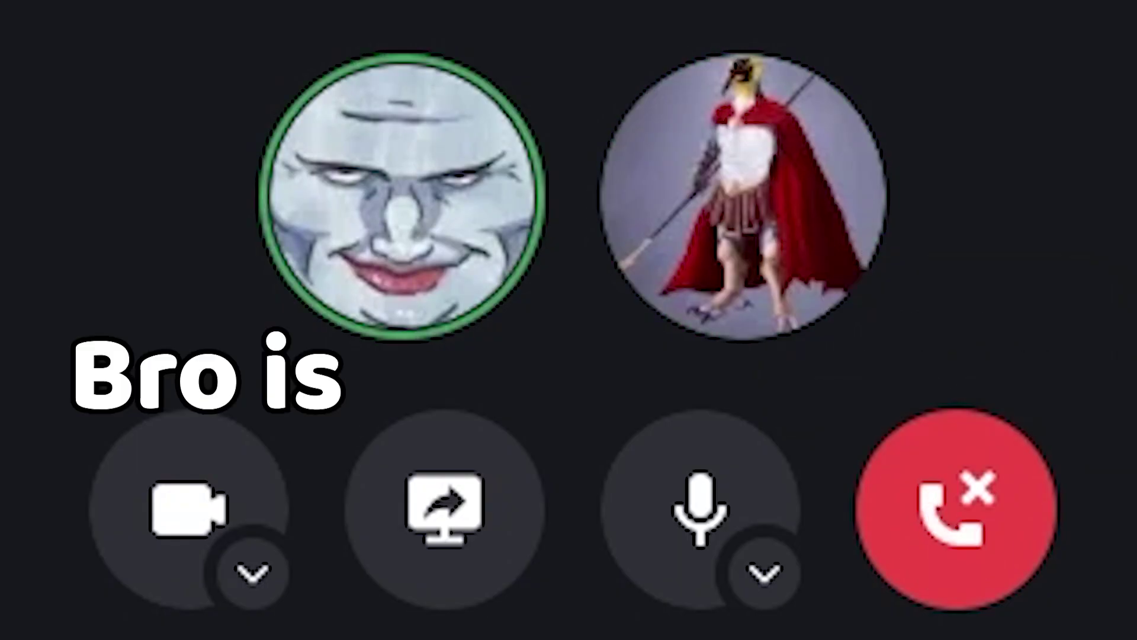